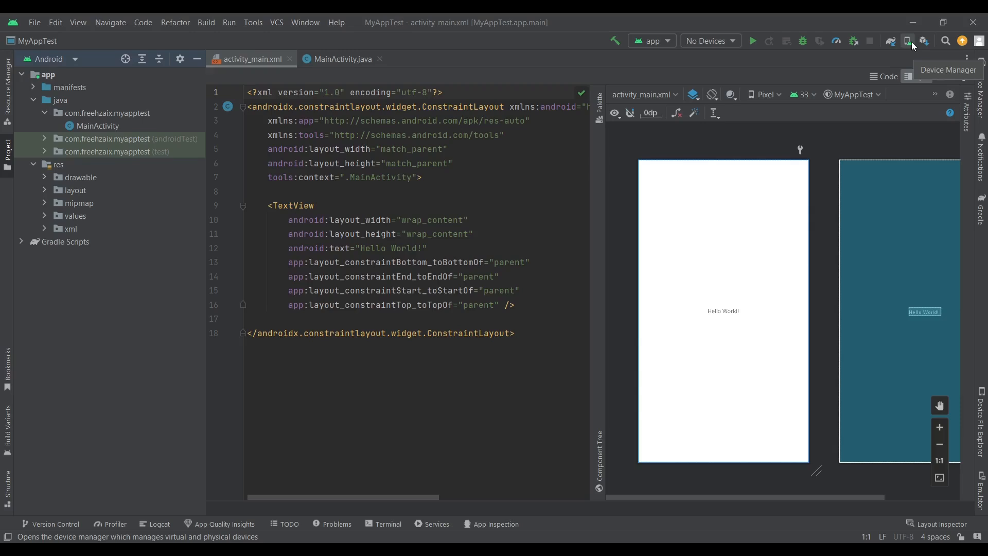
Step: Open the Device Manager and start creating a new virtual device
left_click(716, 44)
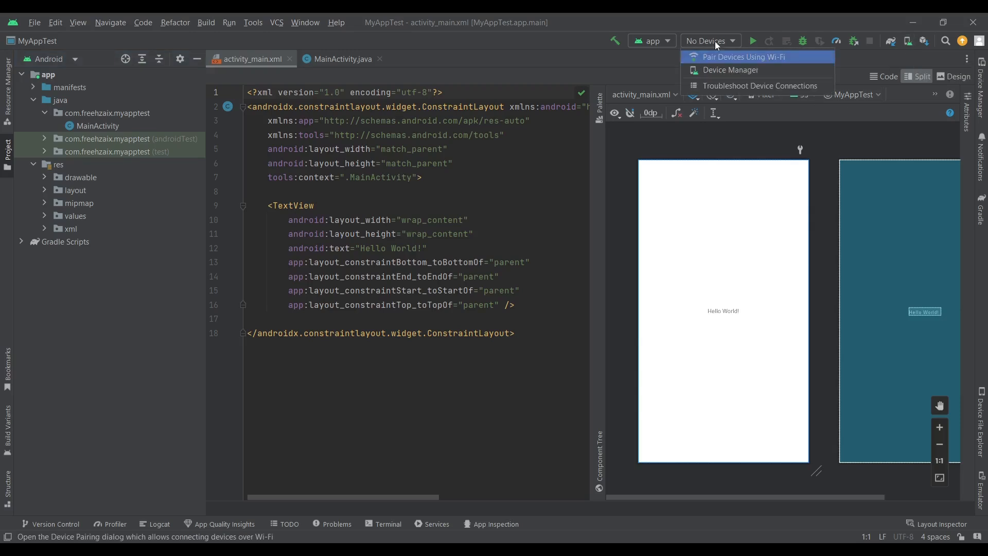
left_click(715, 44)
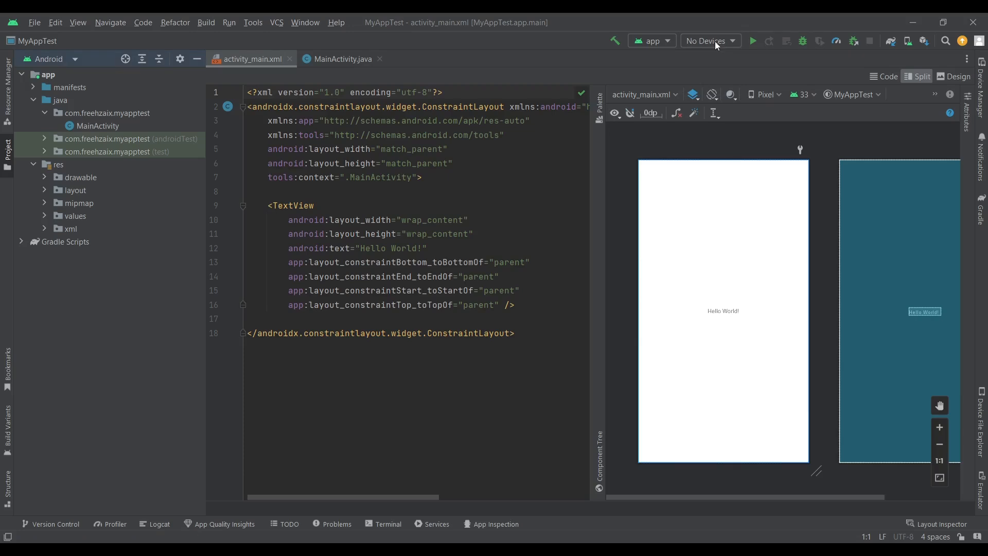
left_click(909, 46)
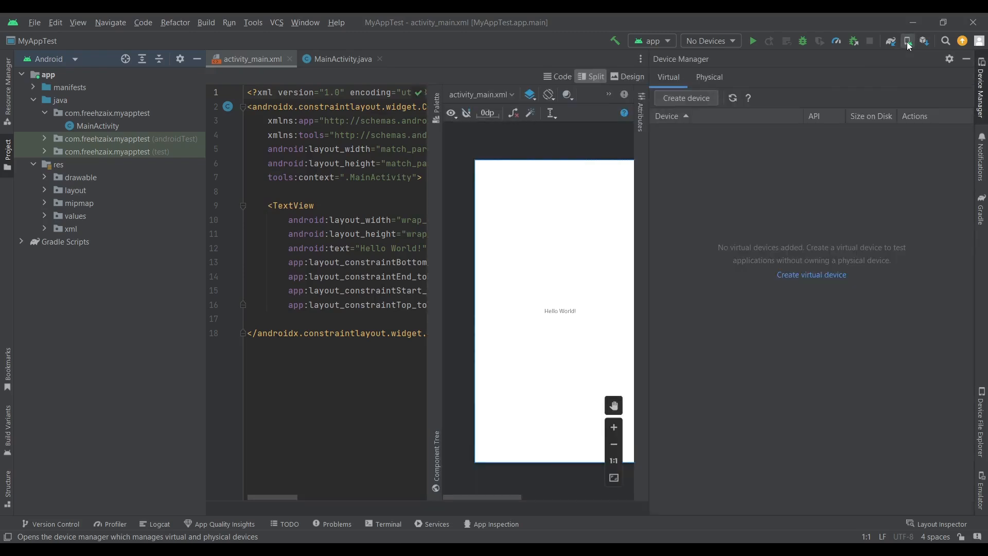
left_click(692, 97)
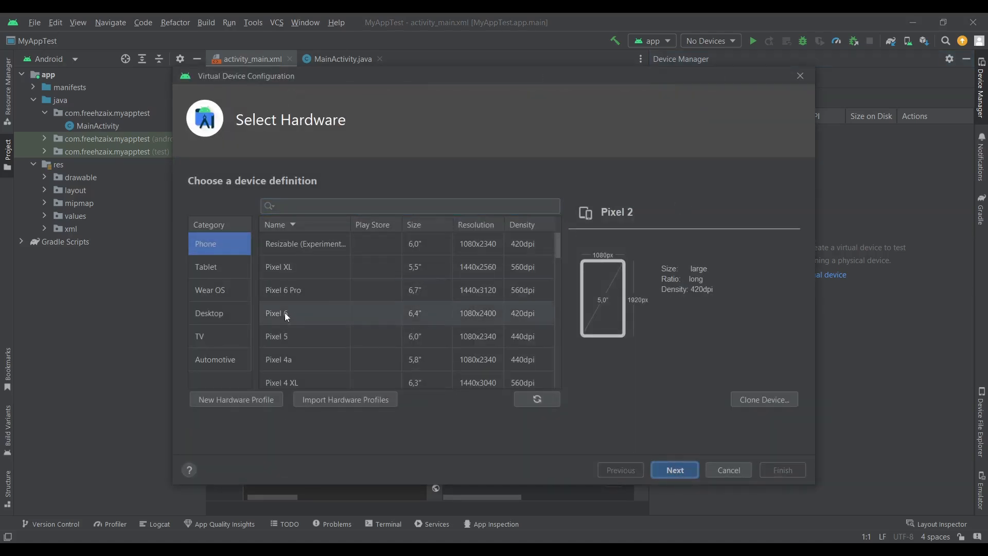
Step: Look through the Tablet, Wear OS and Desktop categories of device definitions
left_click(210, 266)
left_click(212, 290)
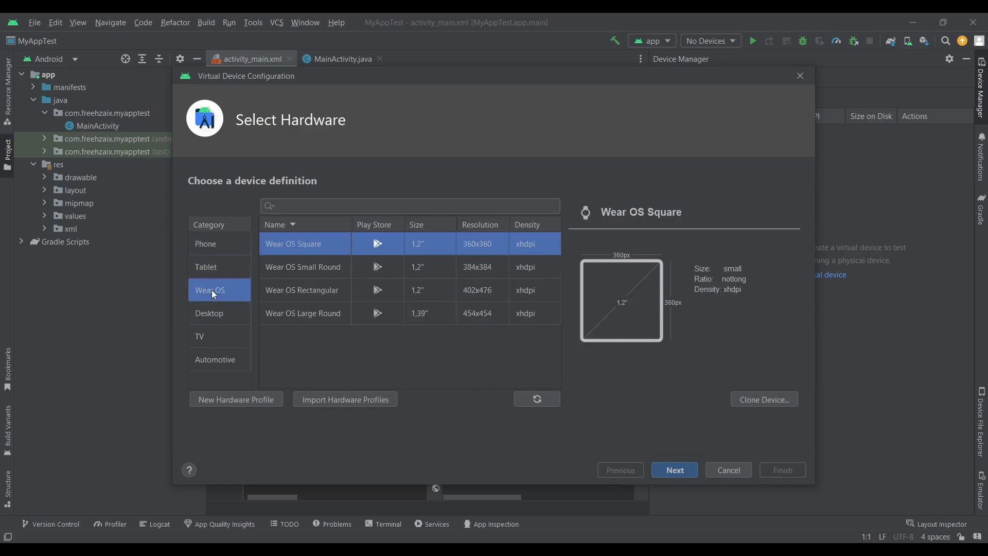
left_click(213, 314)
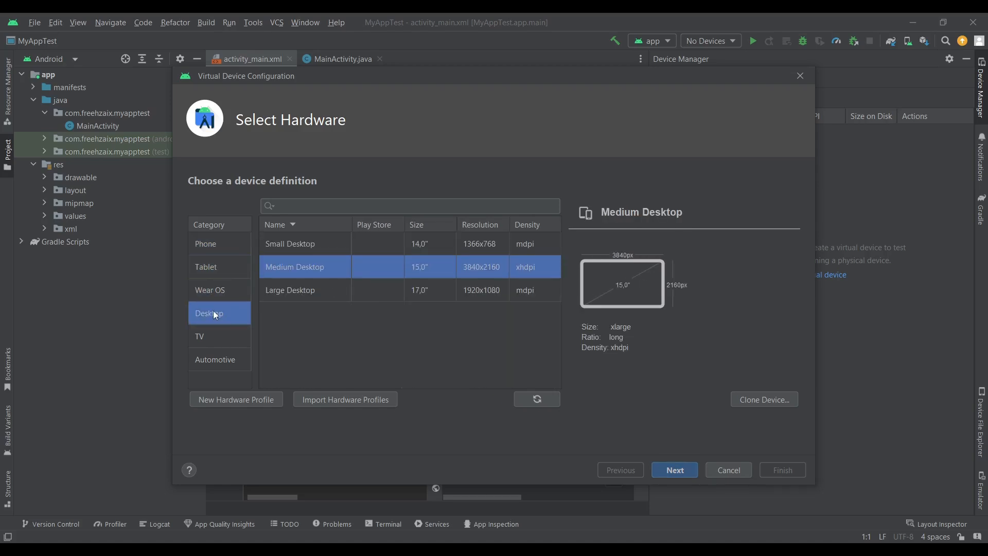
Step: Choose the Nexus 4 from the Phone category as the virtual device's hardware and continue to the system image selection
left_click(200, 243)
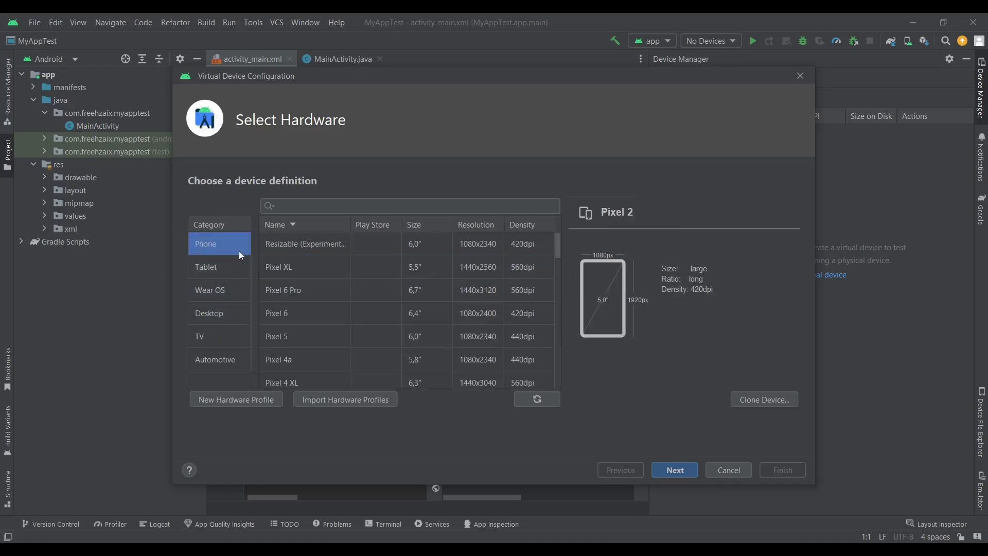
scroll(339, 283, "down", 2)
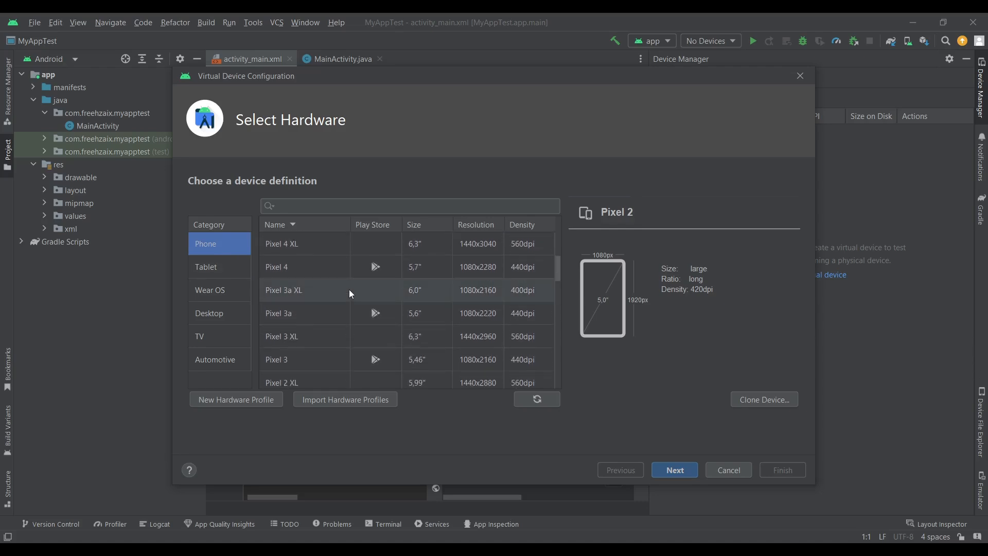
scroll(349, 290, "down", 1)
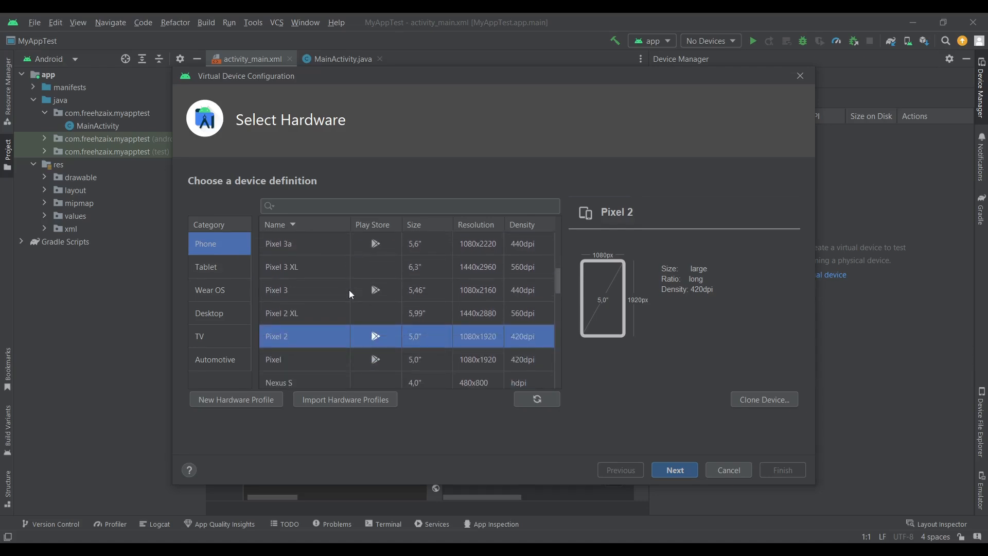
scroll(349, 289, "down", 3)
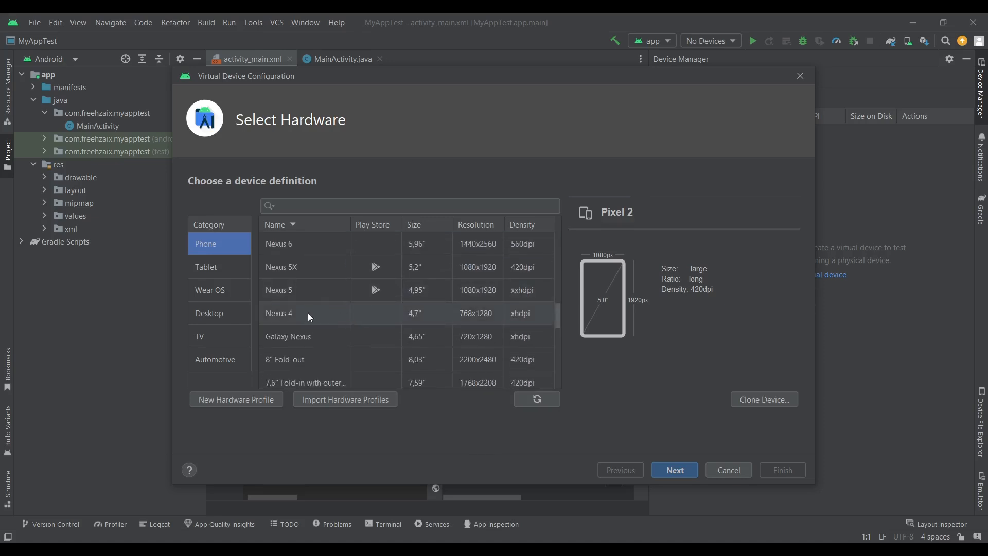
left_click(310, 315)
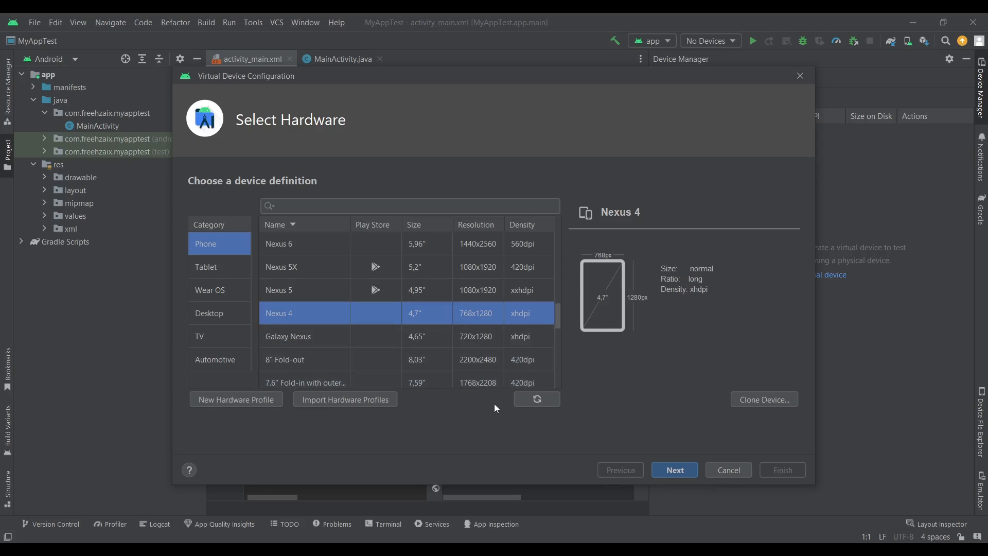
left_click(679, 471)
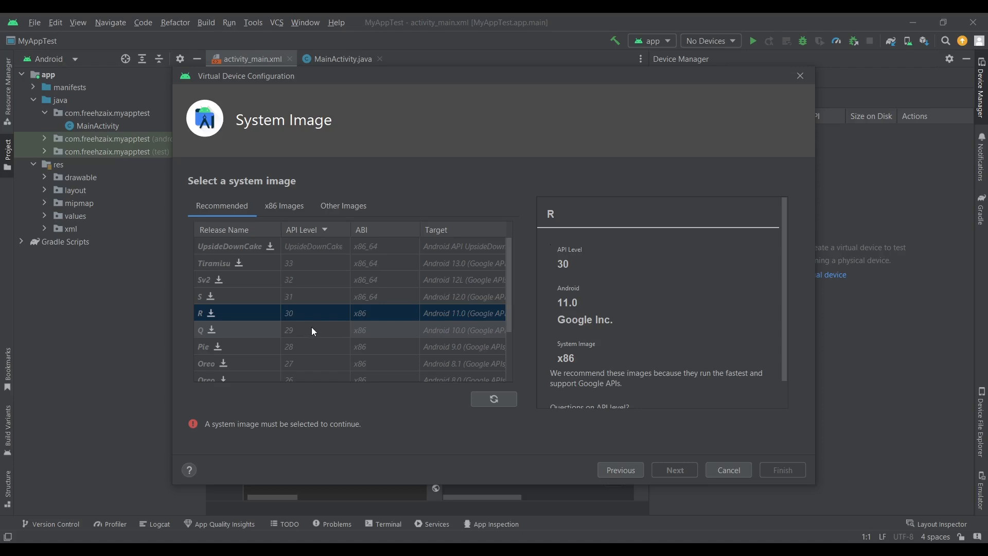
Step: Download the recommended Marshmallow system image (API 23, x86) and create the virtual device with it, keeping the default configuration
scroll(313, 329, "down", 3)
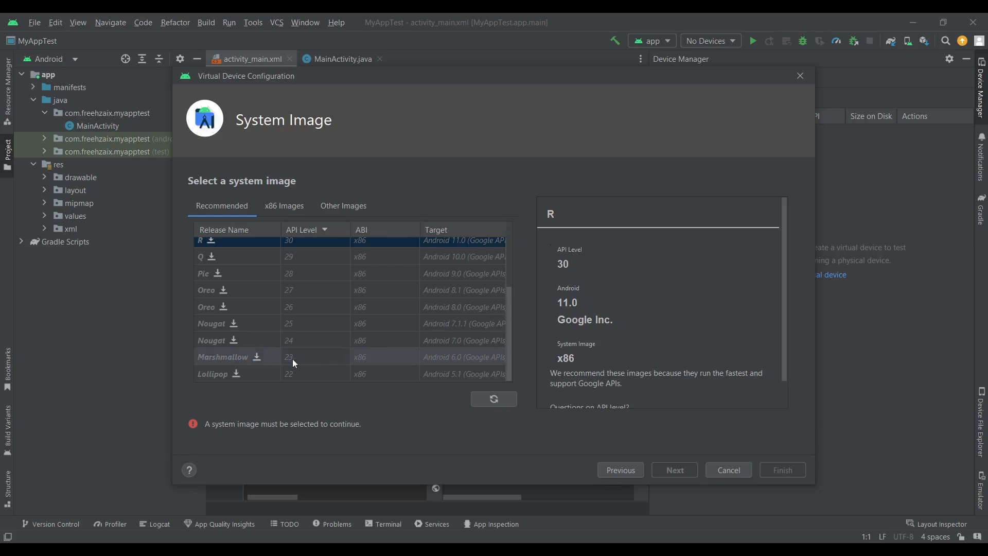
left_click(256, 358)
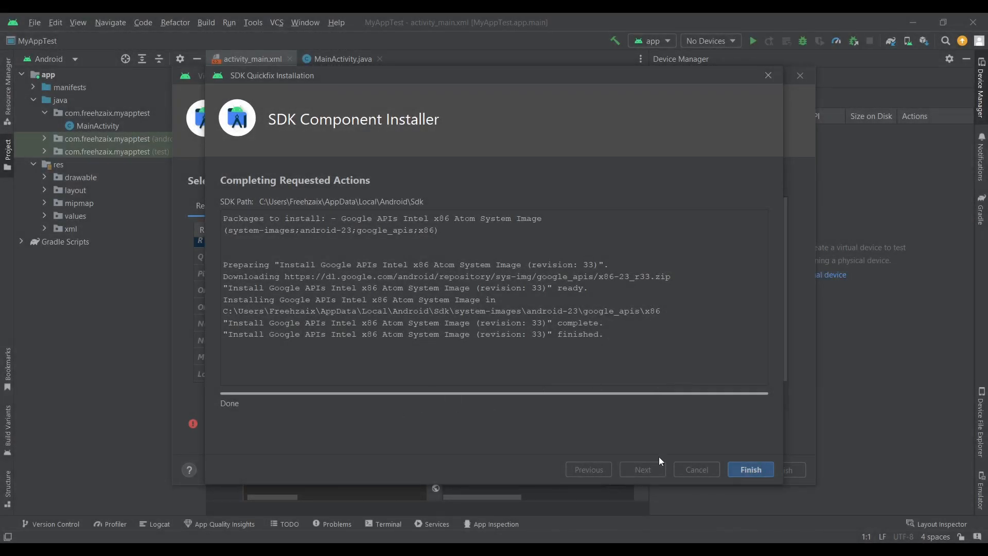
left_click(747, 469)
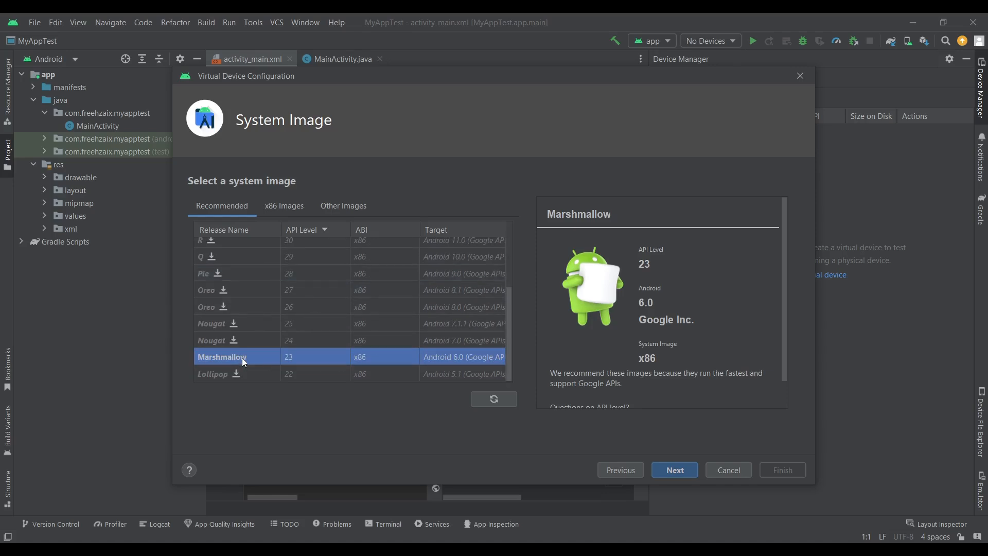
left_click(669, 469)
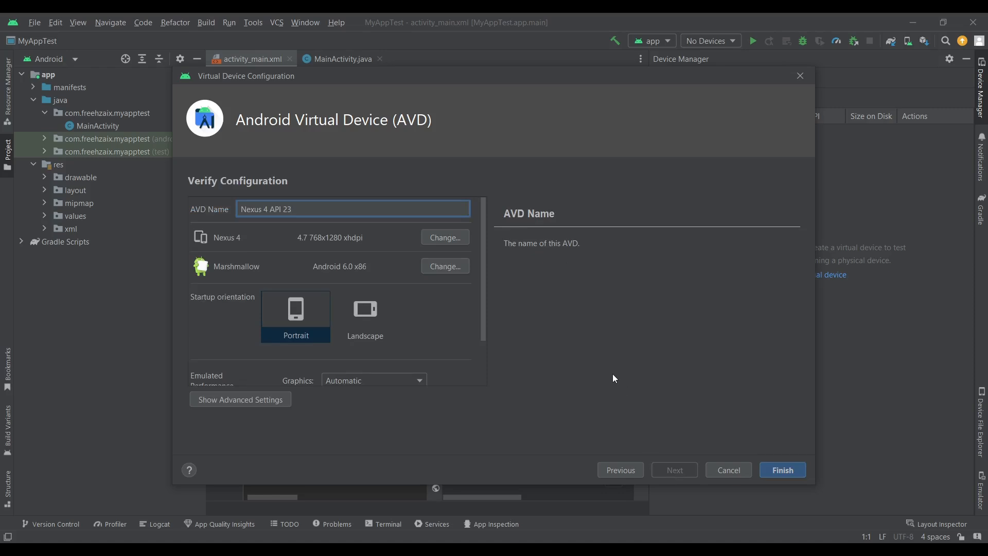
left_click(785, 469)
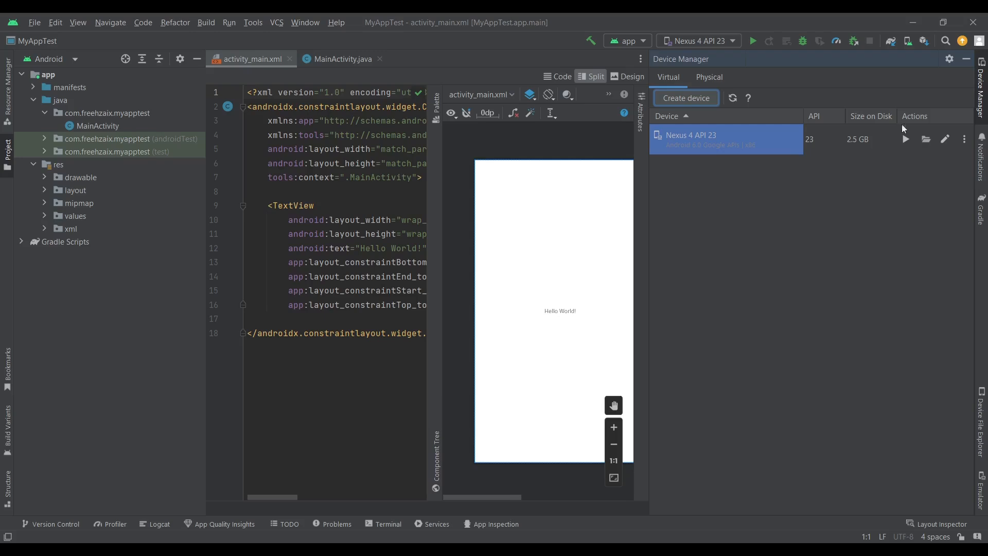
Step: Hide the Device Manager and select Nexus 4 API 23 as the device to run the app on
left_click(967, 59)
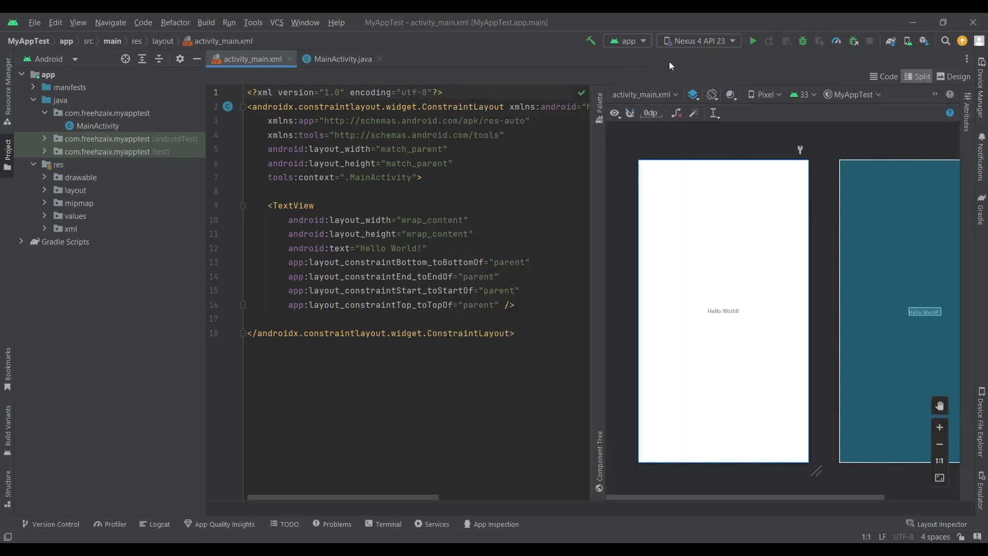
left_click(733, 41)
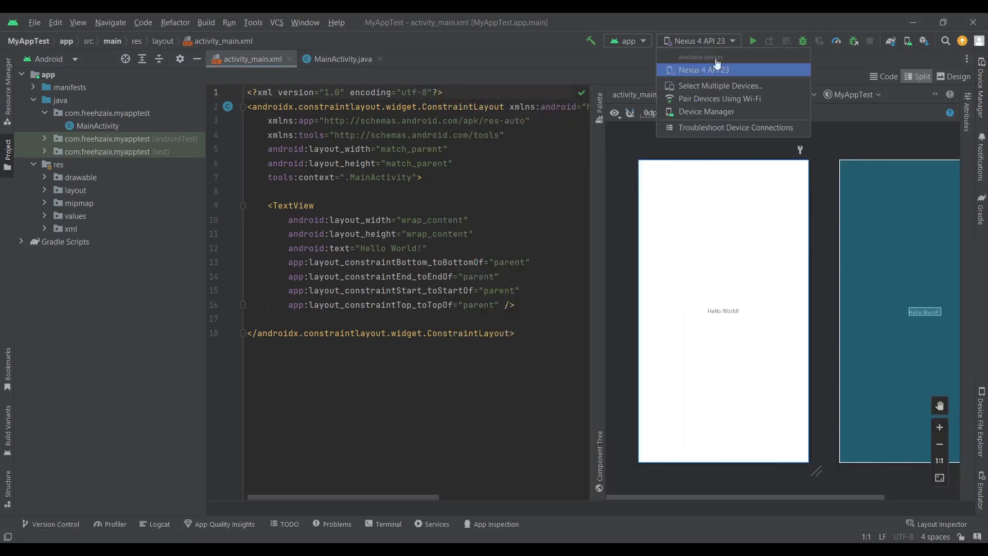
left_click(701, 70)
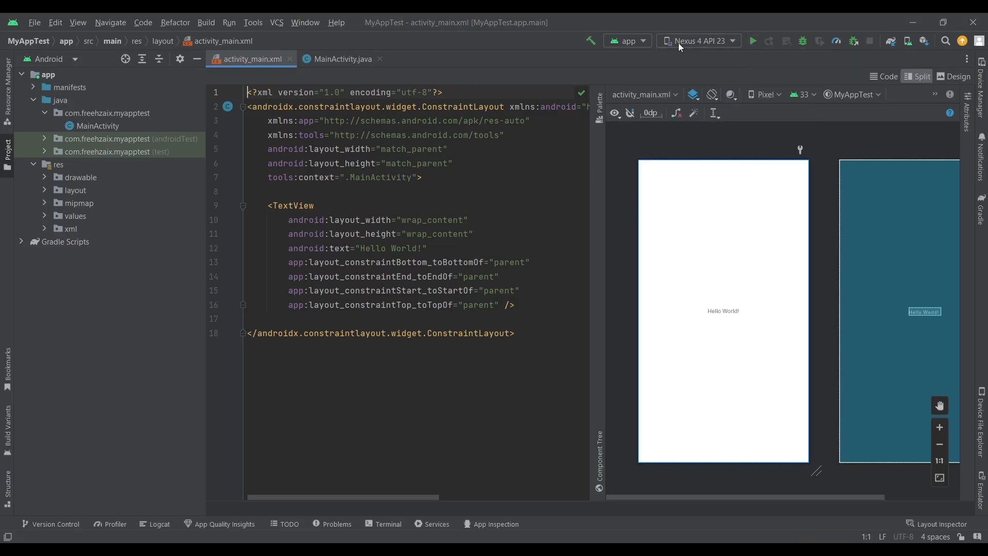
Step: Launch the Nexus 4 API 23 virtual device from the Device Manager, and hide the manager once it is running
left_click(913, 41)
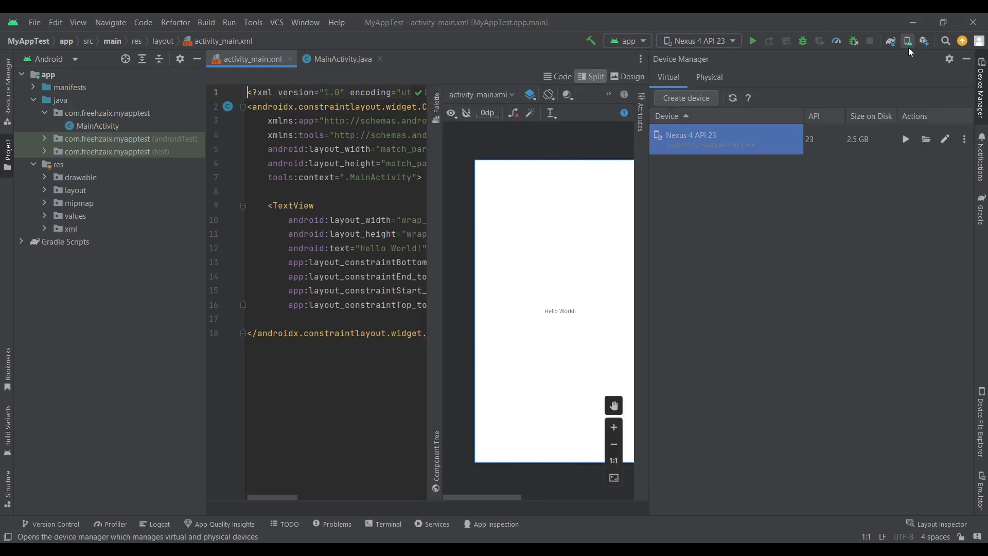
left_click(906, 140)
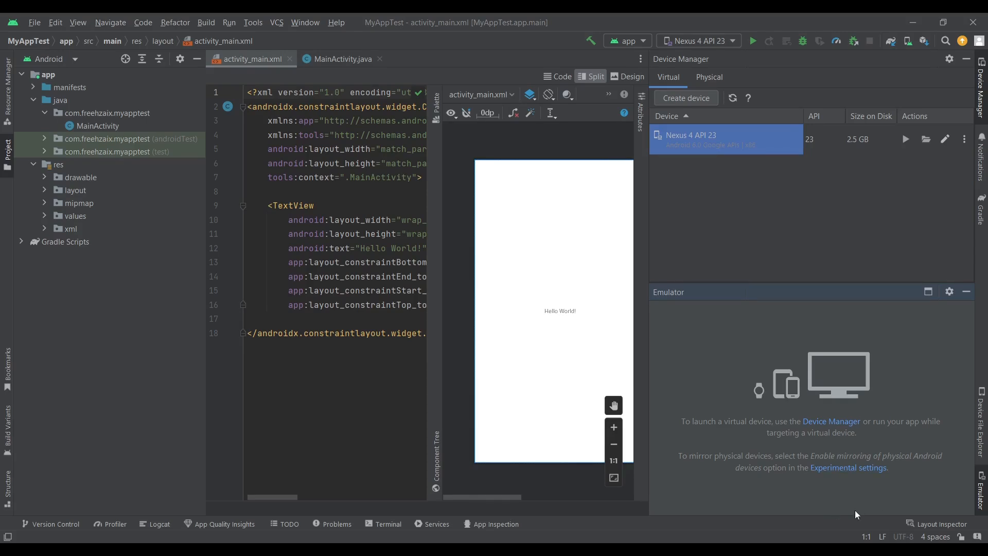
left_click(825, 425)
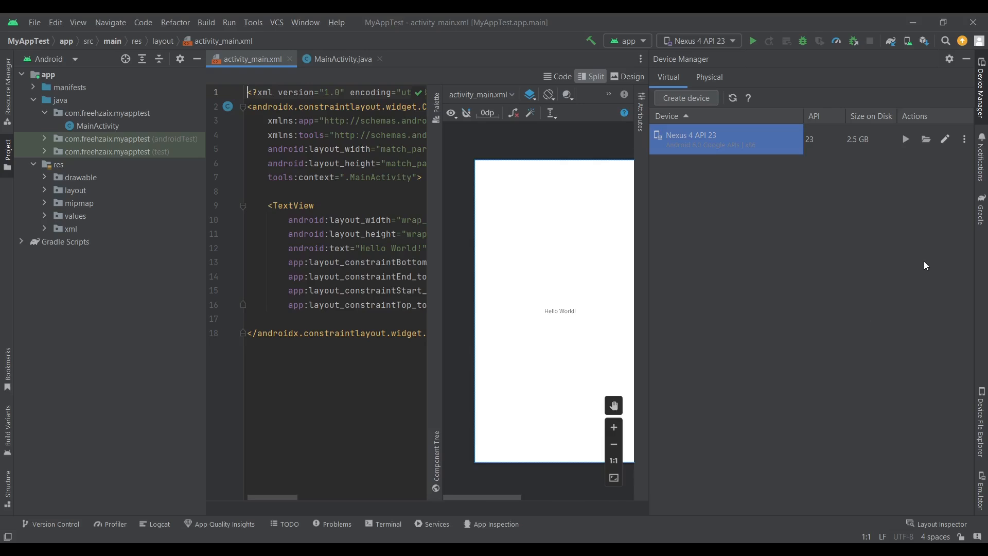
left_click(907, 139)
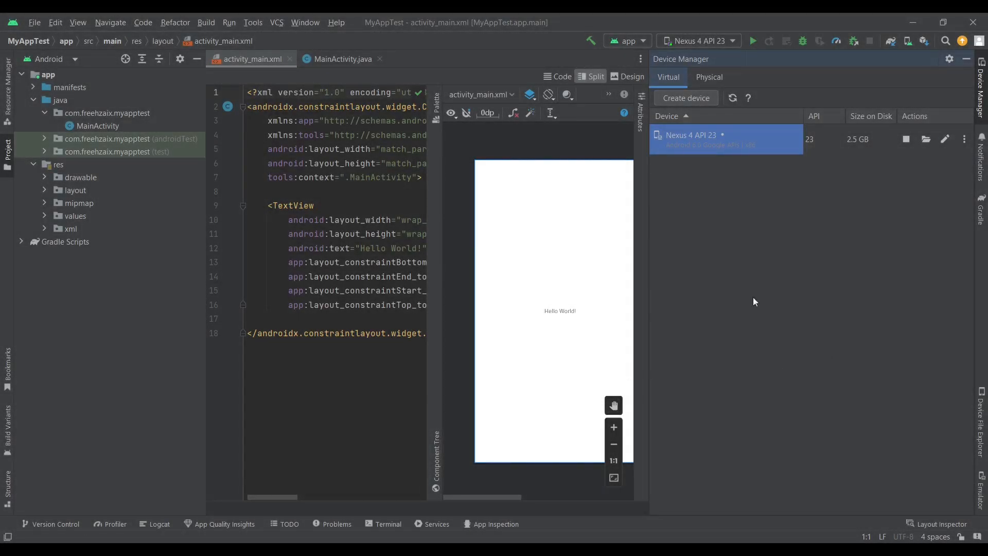
left_click(985, 107)
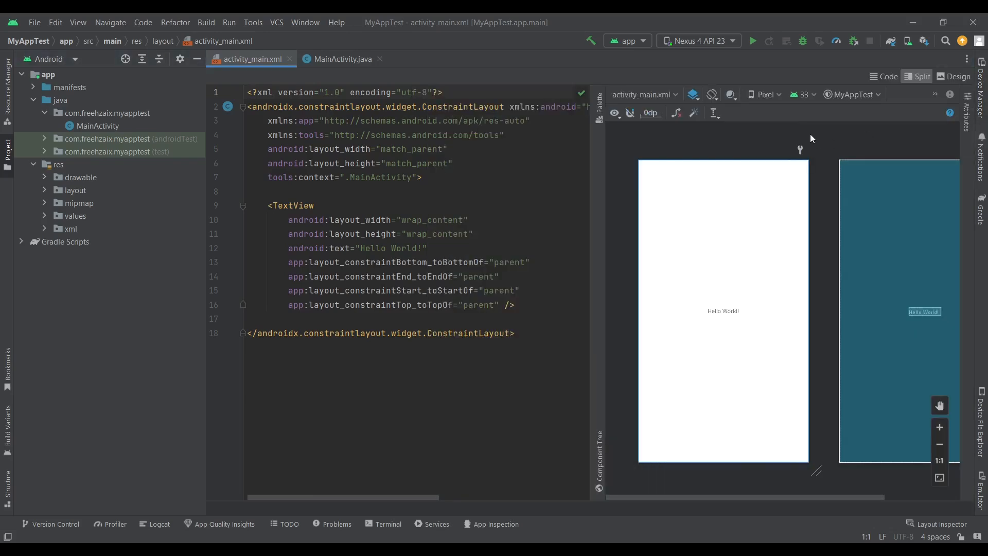
Step: Run the app on the Nexus 4 API 23 virtual device
left_click(720, 43)
left_click(720, 43)
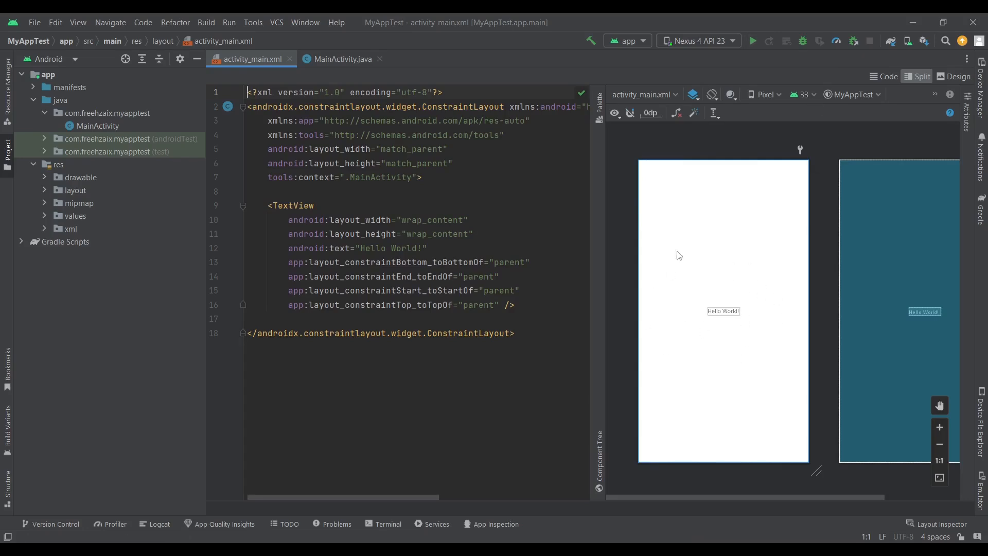
left_click(753, 42)
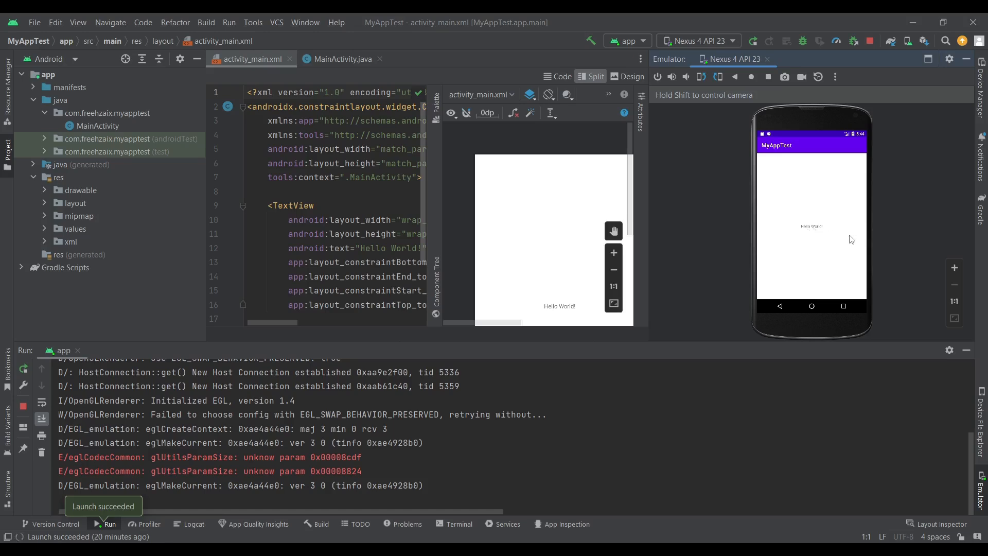
Step: Examine the running app on the emulated phone at a larger zoom, and restore the full phone view
left_click(955, 268)
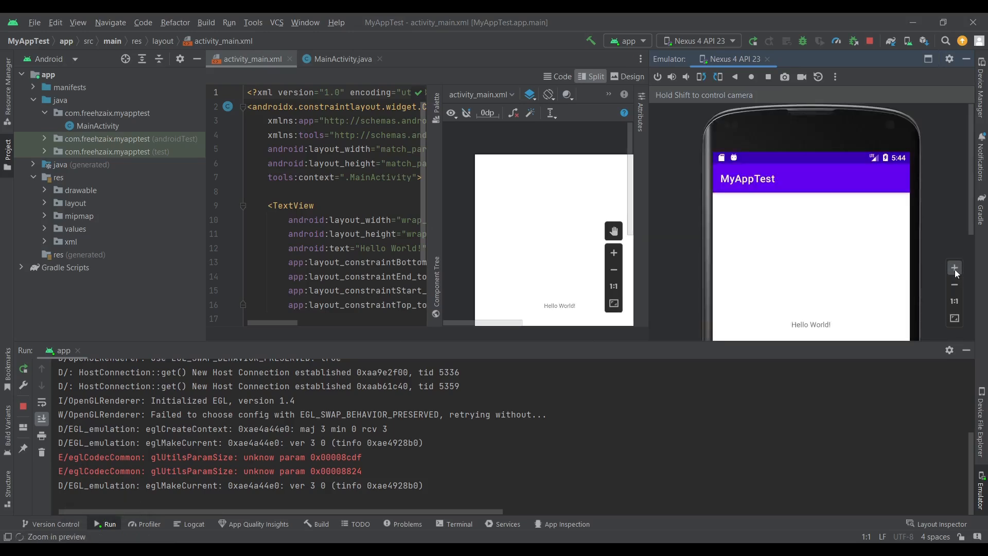
scroll(804, 281, "down", 2)
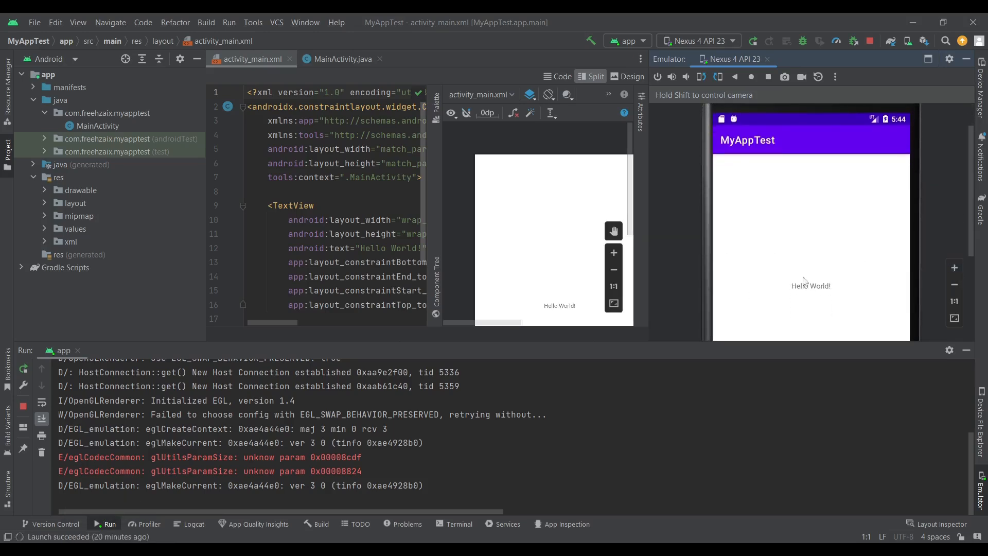
left_click(955, 284)
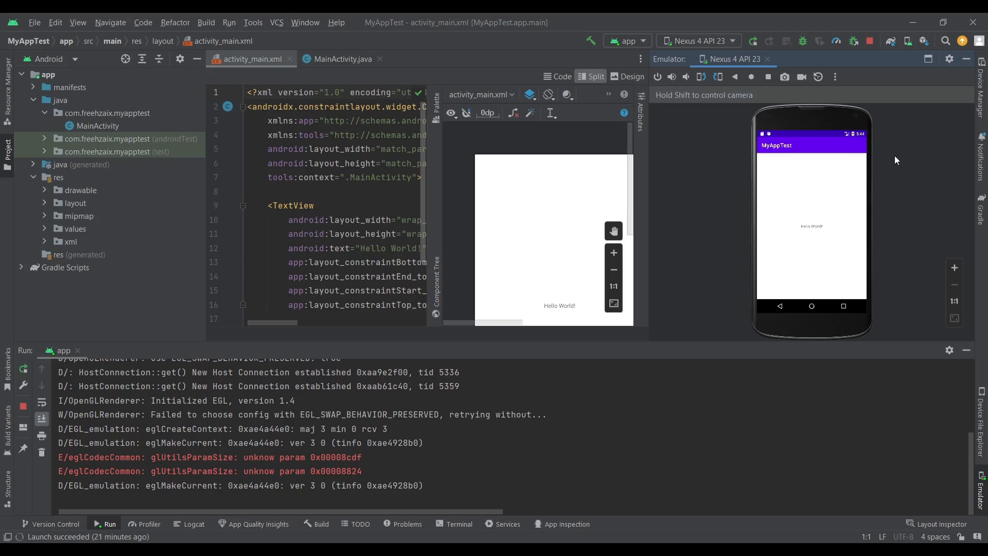
Step: Stop the running app and try the emulated phone's home screen, dismissing its Welcome message and swiping to the next page
left_click(870, 41)
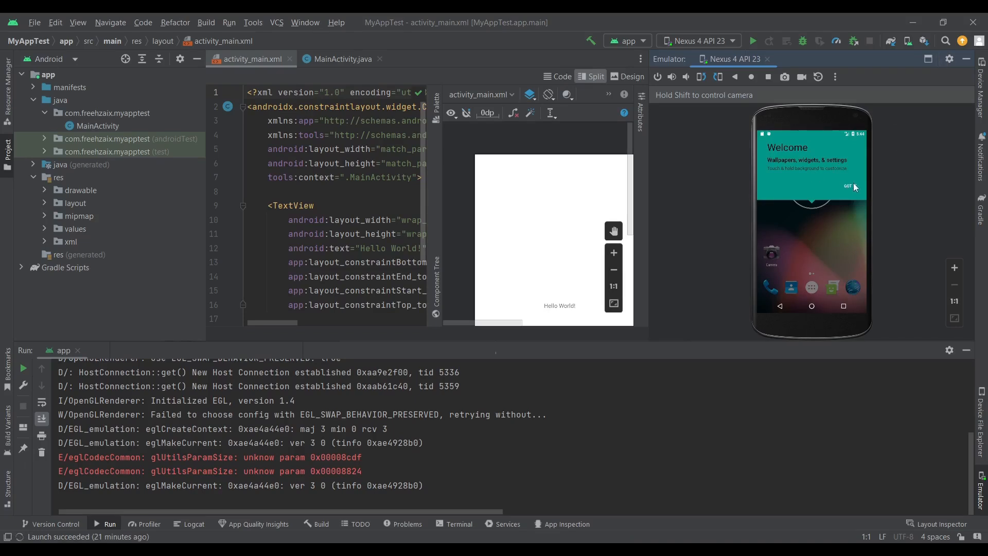
left_click(848, 209)
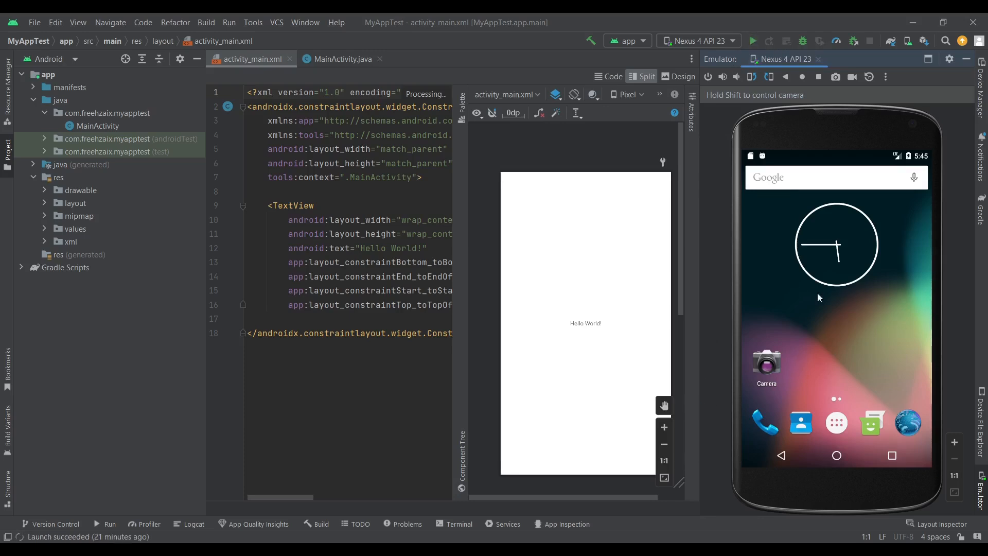
left_click_drag(817, 294, 763, 309)
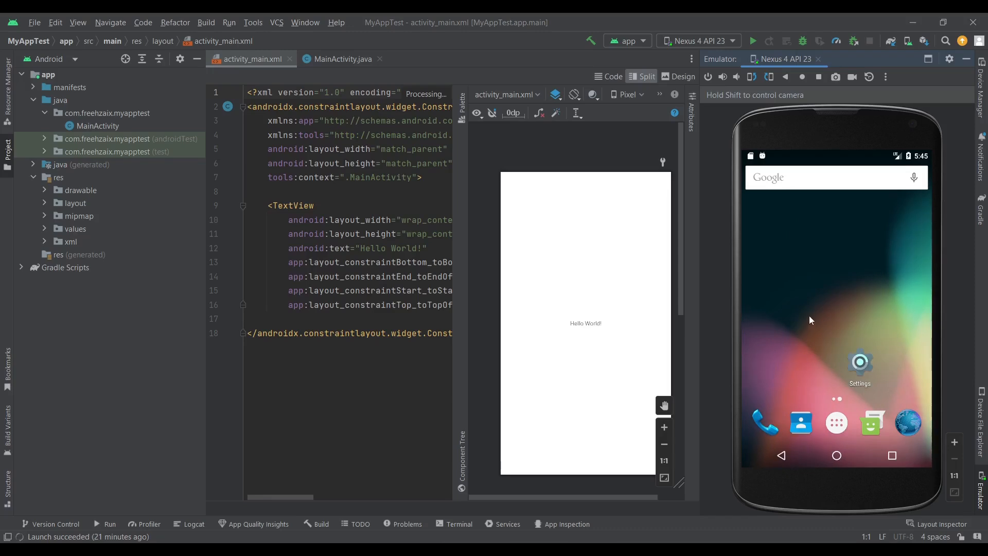